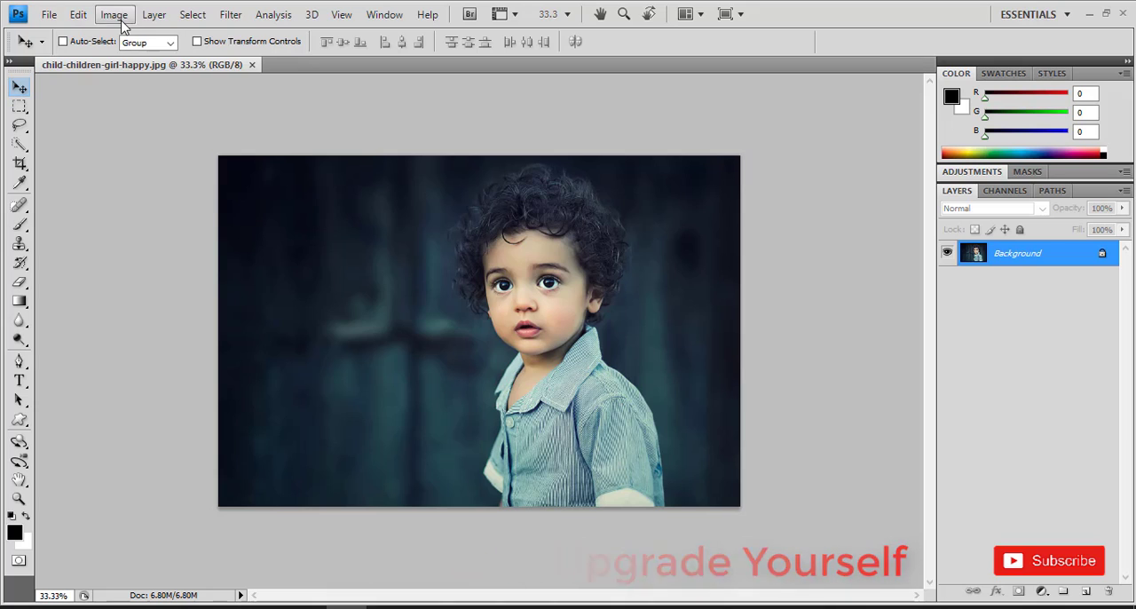
- Start the Calculations command on the portrait and set the Source 1 channel to Gray
left_click(116, 15)
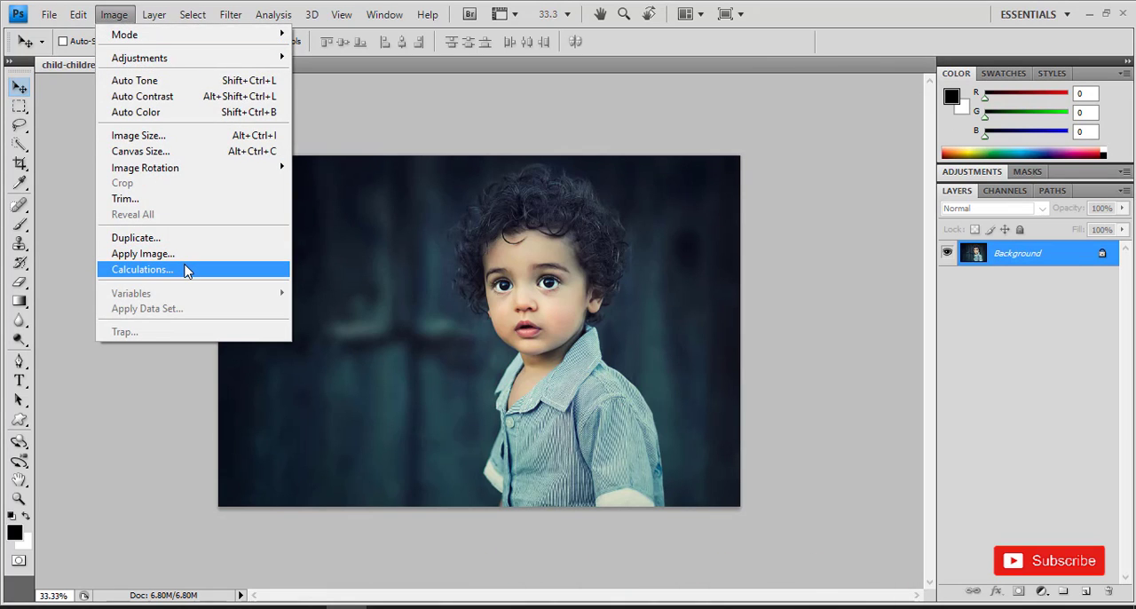
left_click(142, 269)
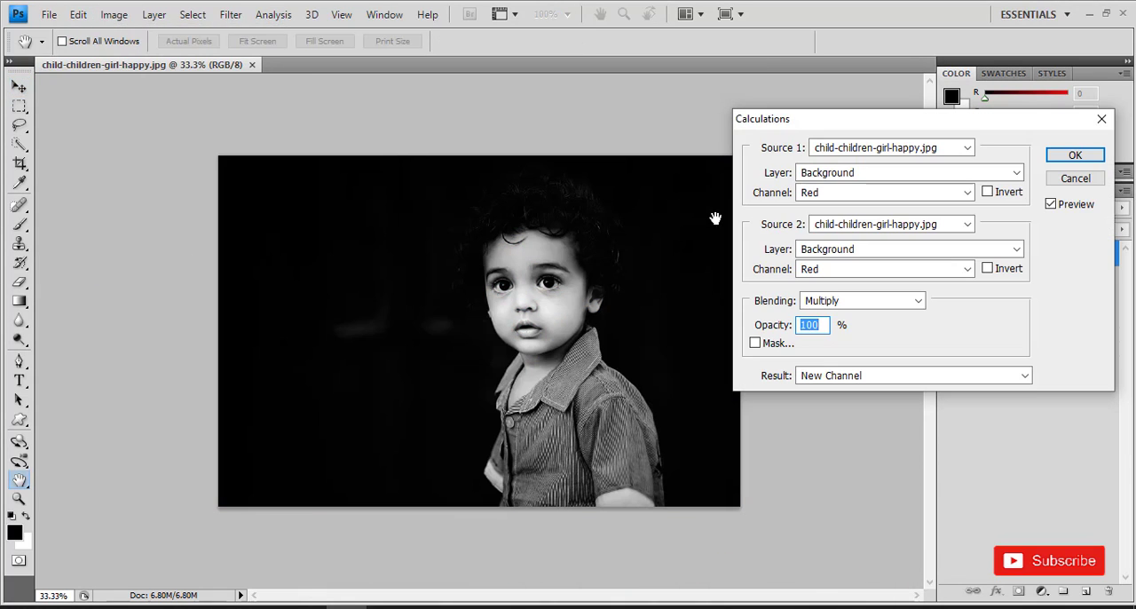
left_click(892, 192)
left_click(861, 211)
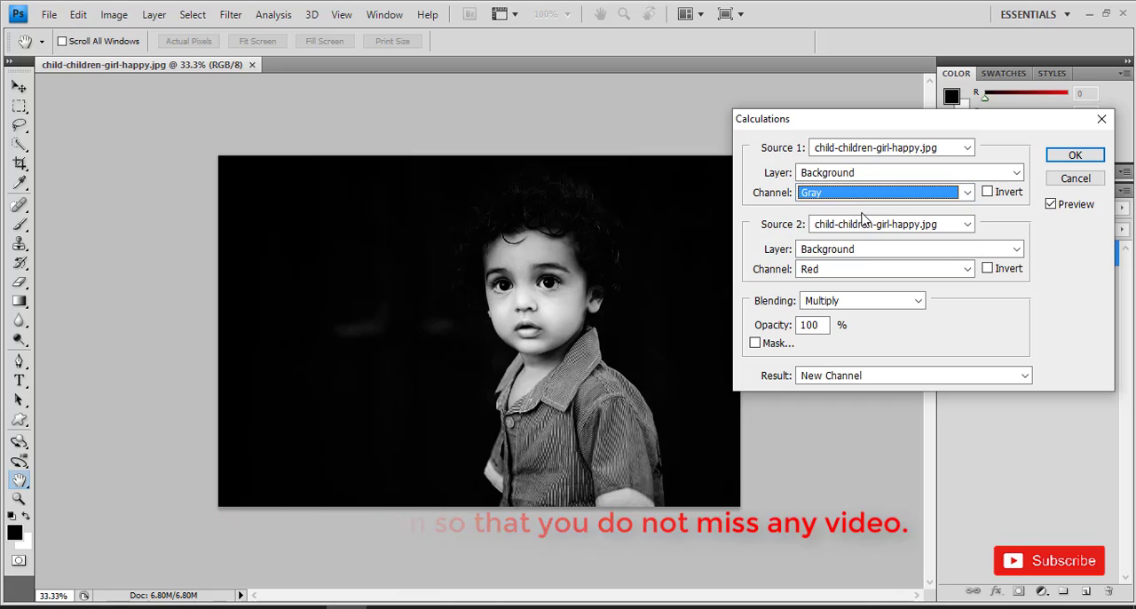
- Preview Green and Blue as the Source 1 channel, then return it to Gray
left_click(864, 195)
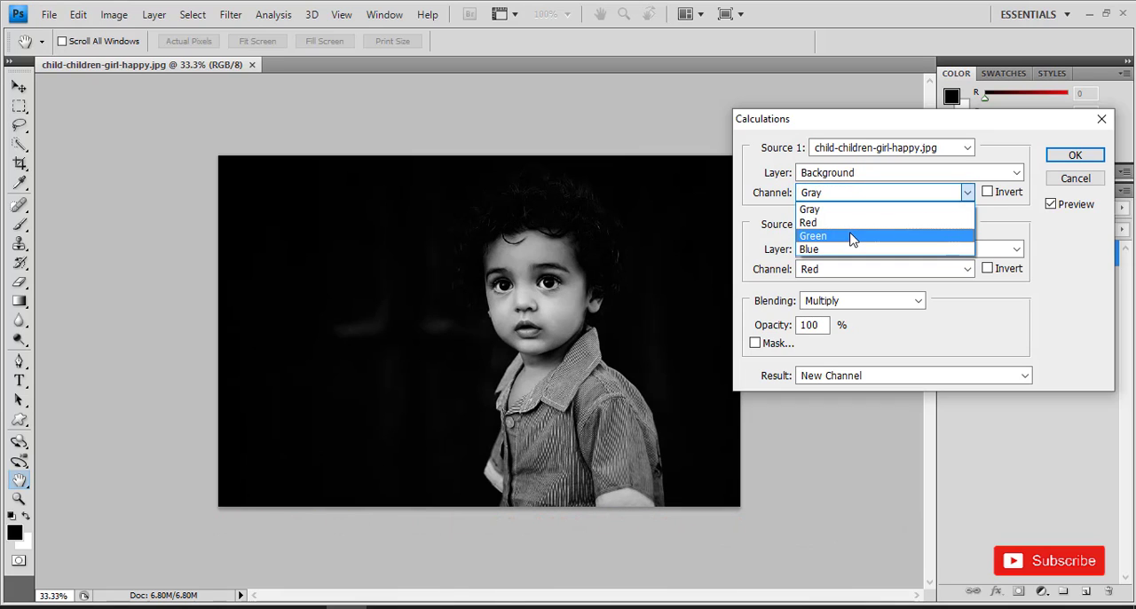
left_click(849, 236)
left_click(865, 193)
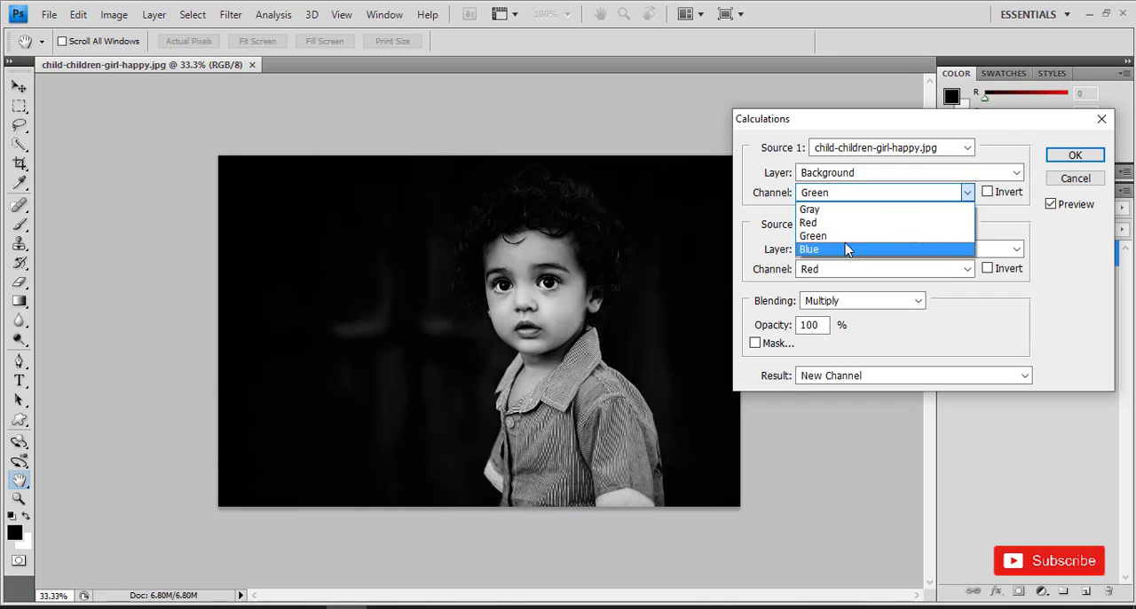
left_click(849, 248)
left_click(864, 195)
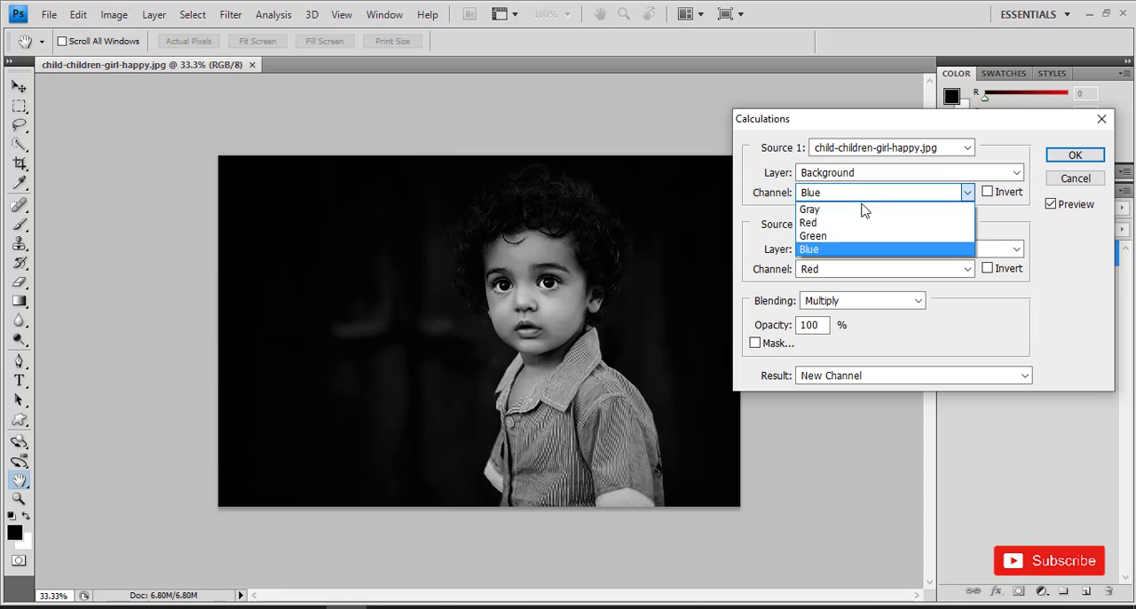
left_click(861, 213)
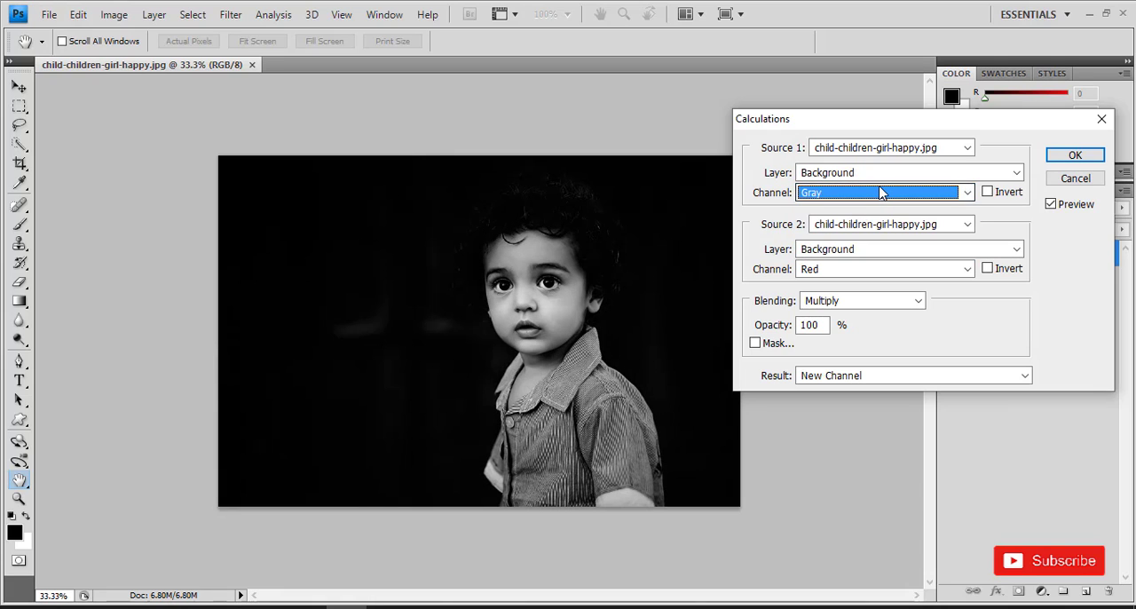
- Compare Gray, Green and Blue as the Source 2 channel and settle on Gray
left_click(849, 269)
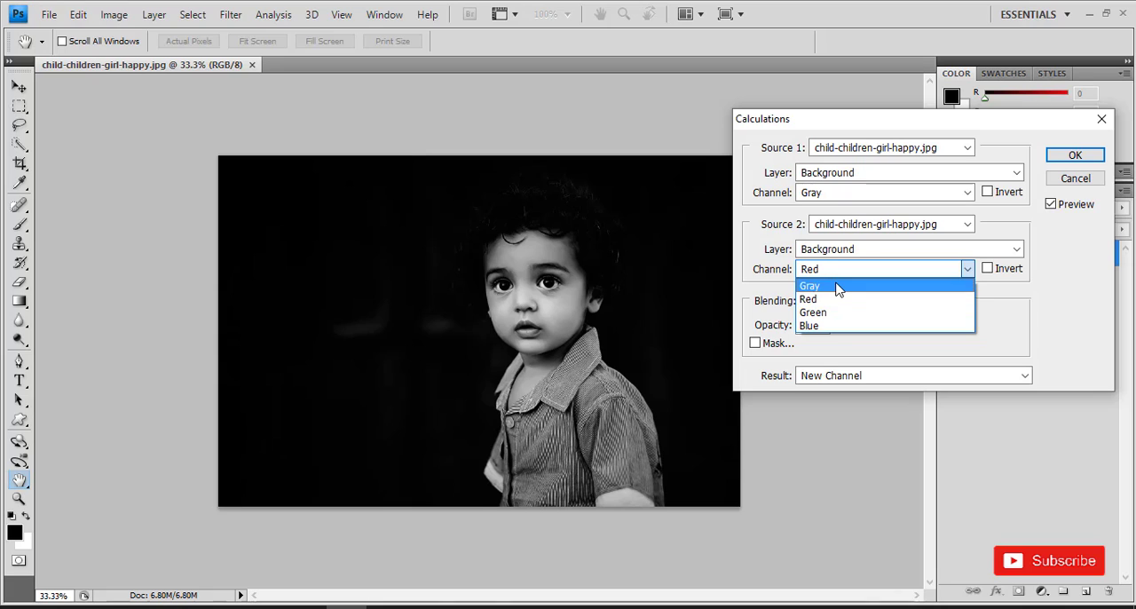
left_click(837, 287)
left_click(844, 276)
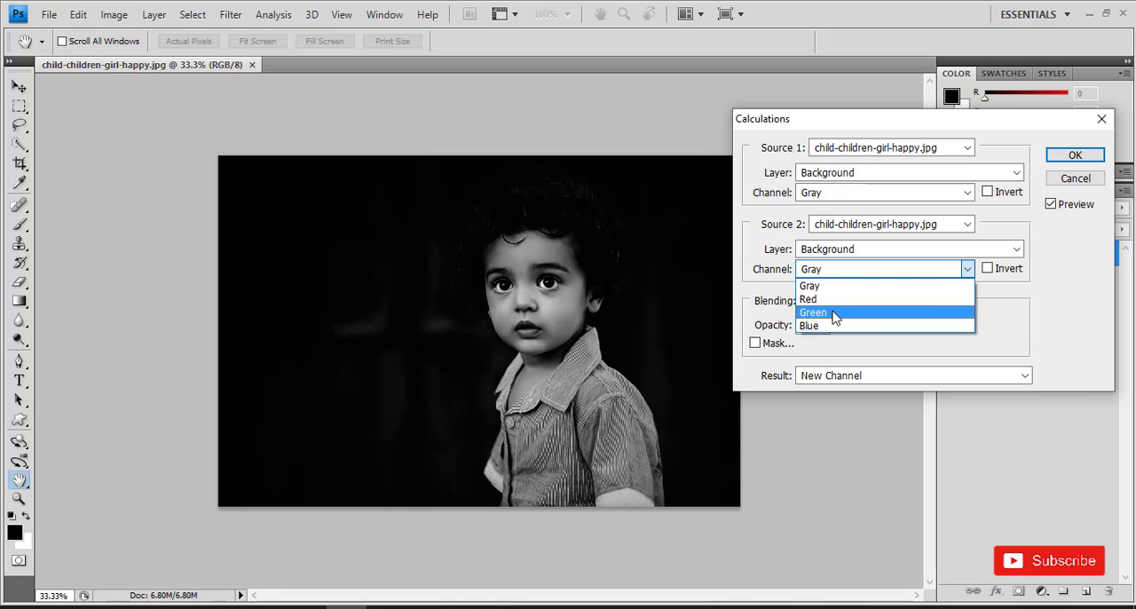
left_click(837, 312)
left_click(841, 275)
left_click(837, 322)
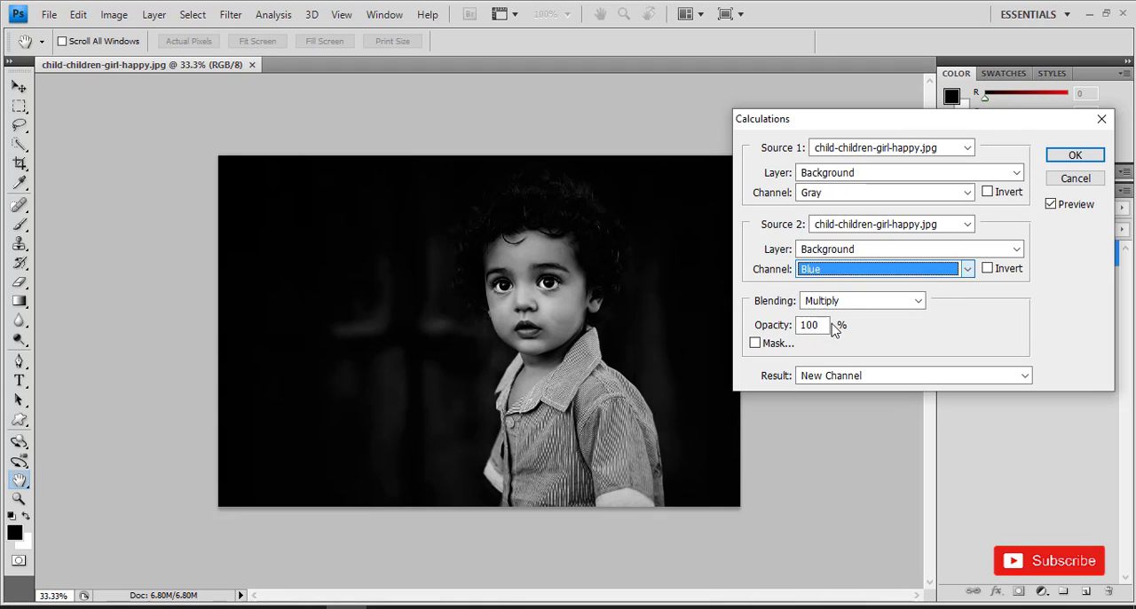
left_click(876, 272)
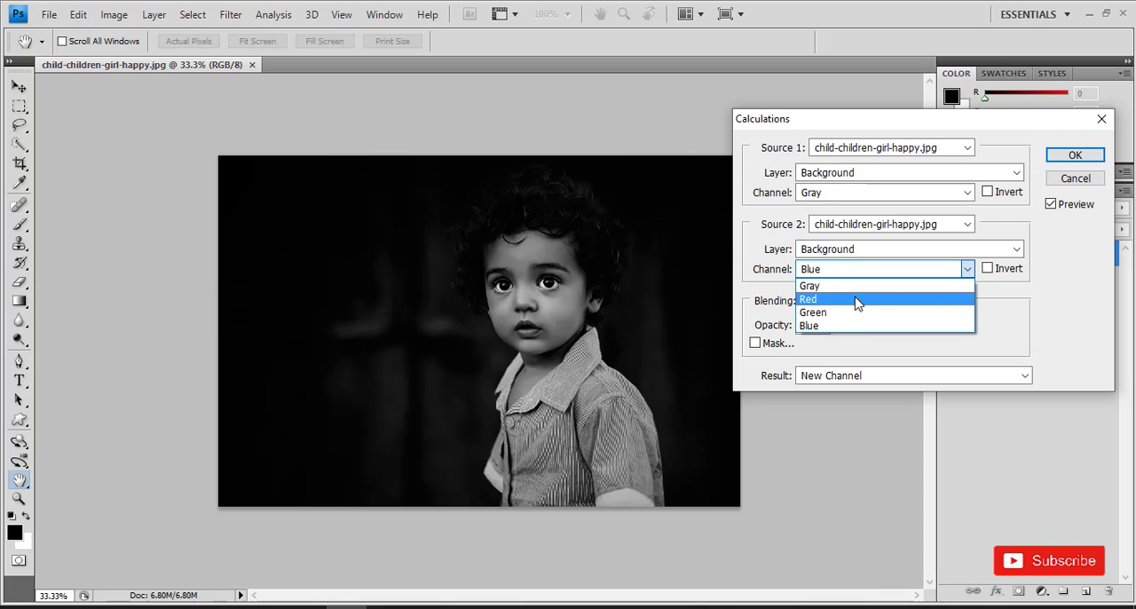
left_click(856, 287)
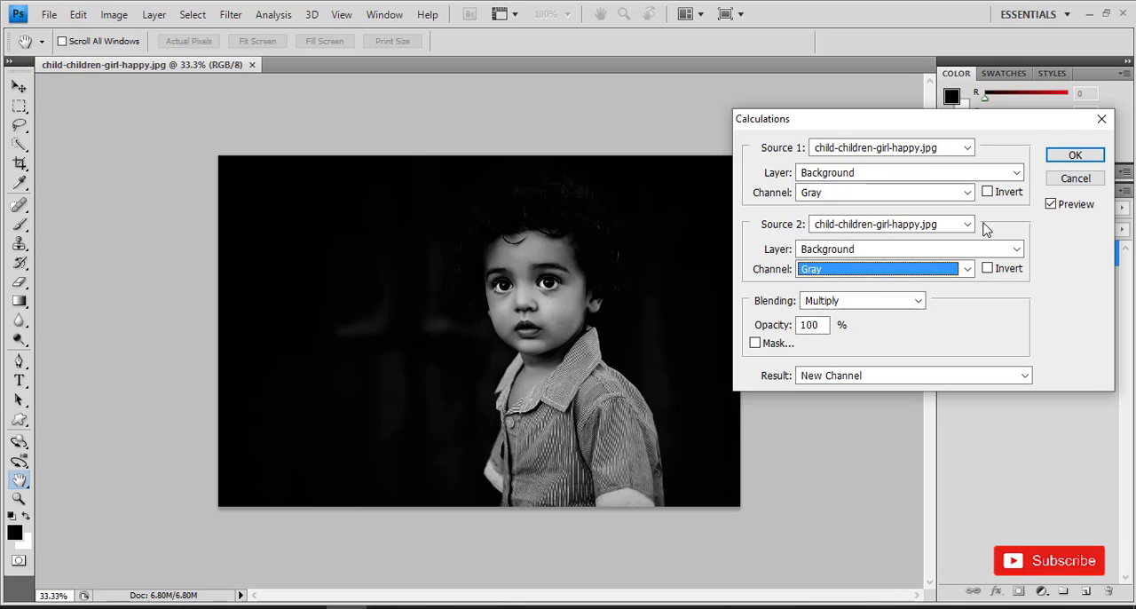
- Preview inverting the Source 1 and Source 2 channels in turn, switching each inversion off again
left_click(989, 194)
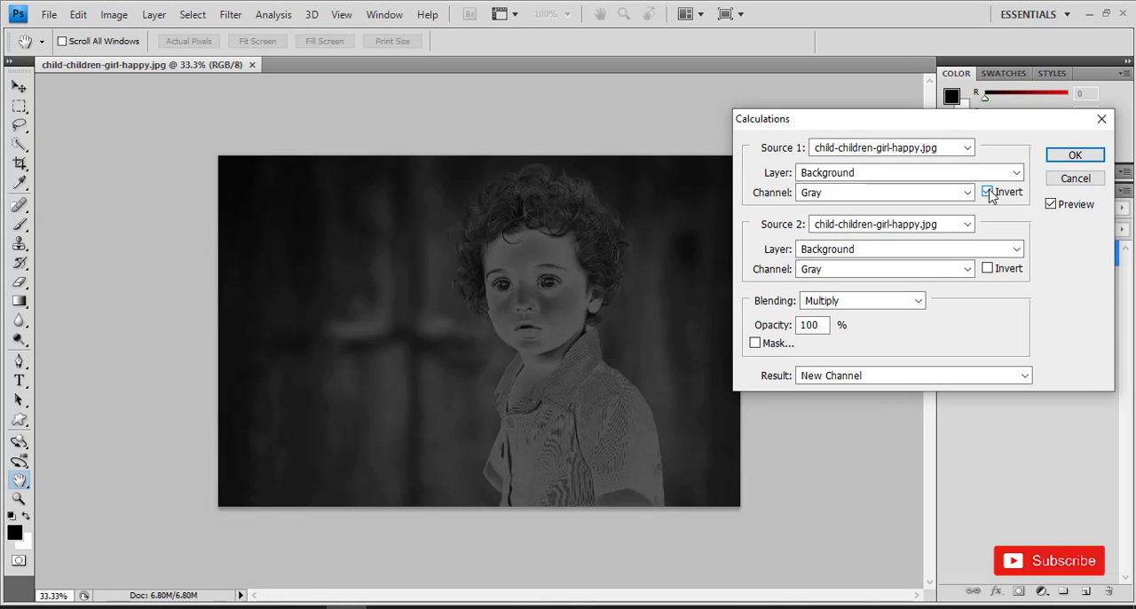
left_click(989, 194)
left_click(987, 269)
left_click(988, 268)
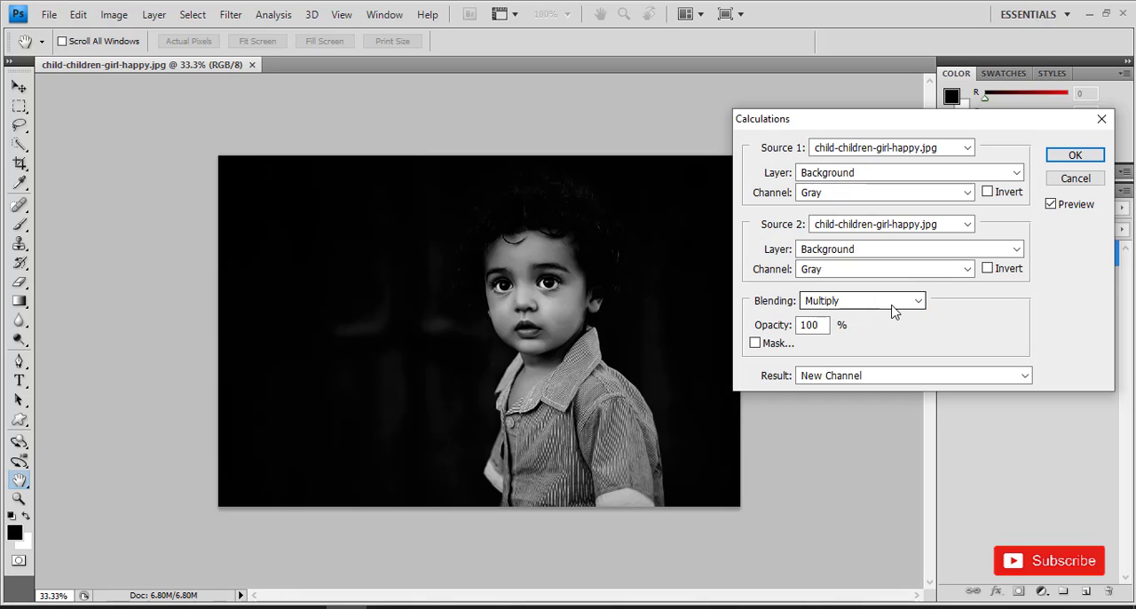
- Preview the Calculations blending modes from Darken through Difference and set the blending back to Multiply
left_click(915, 305)
left_click(891, 8)
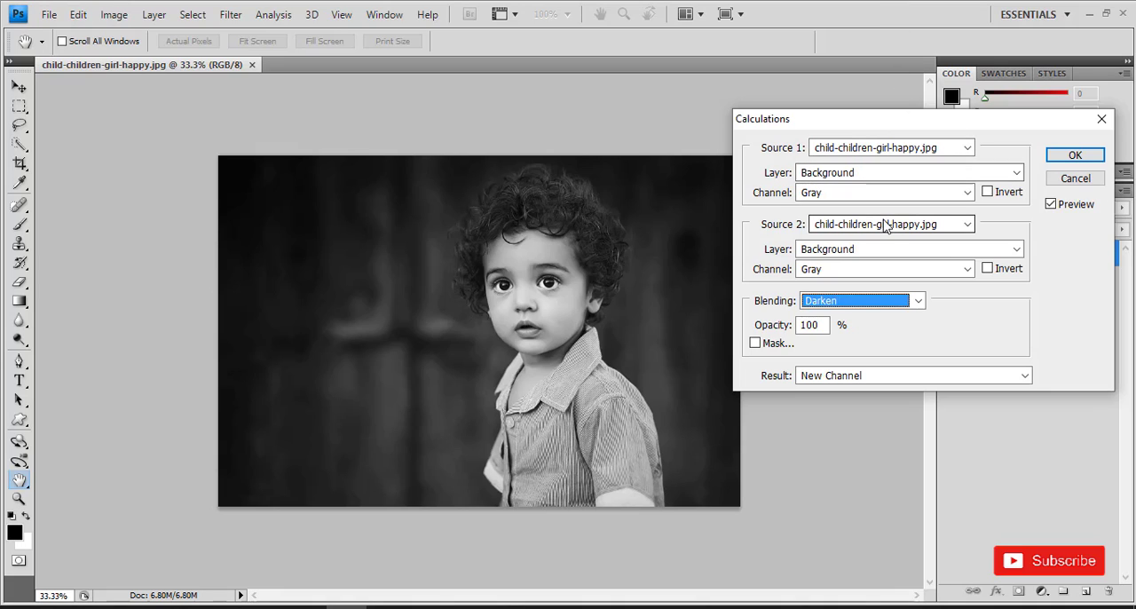
key("Down")
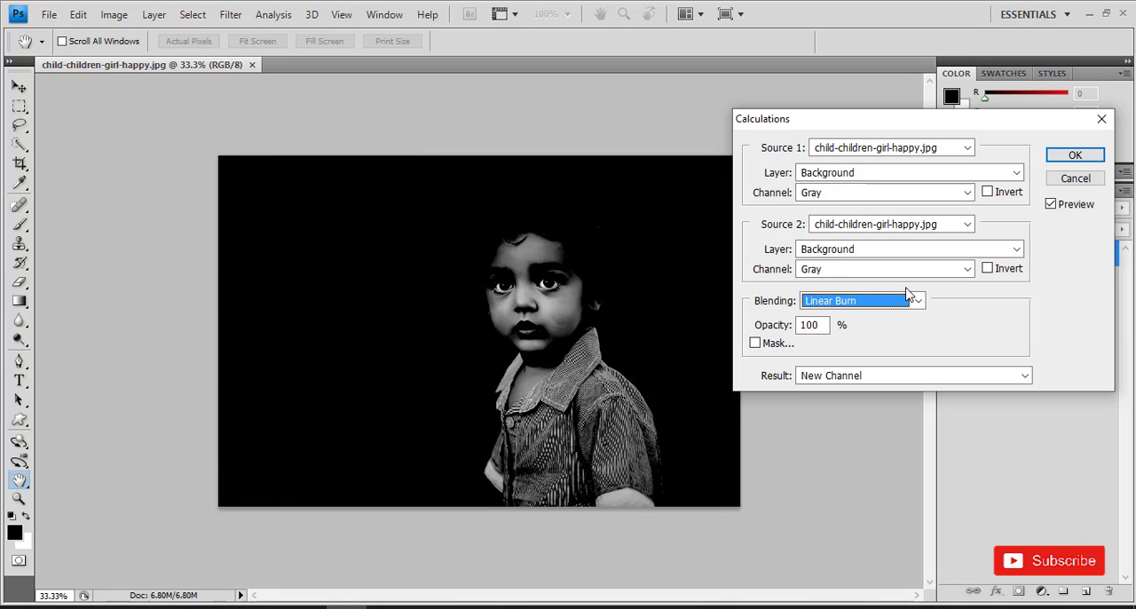
key("Down")
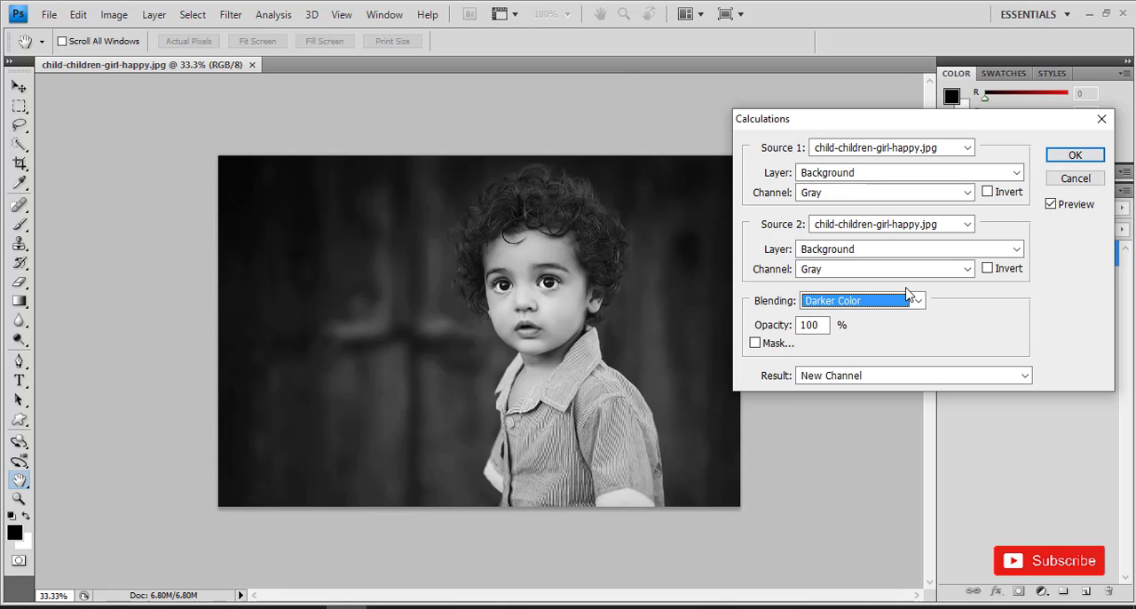
key("Down")
key("Down")
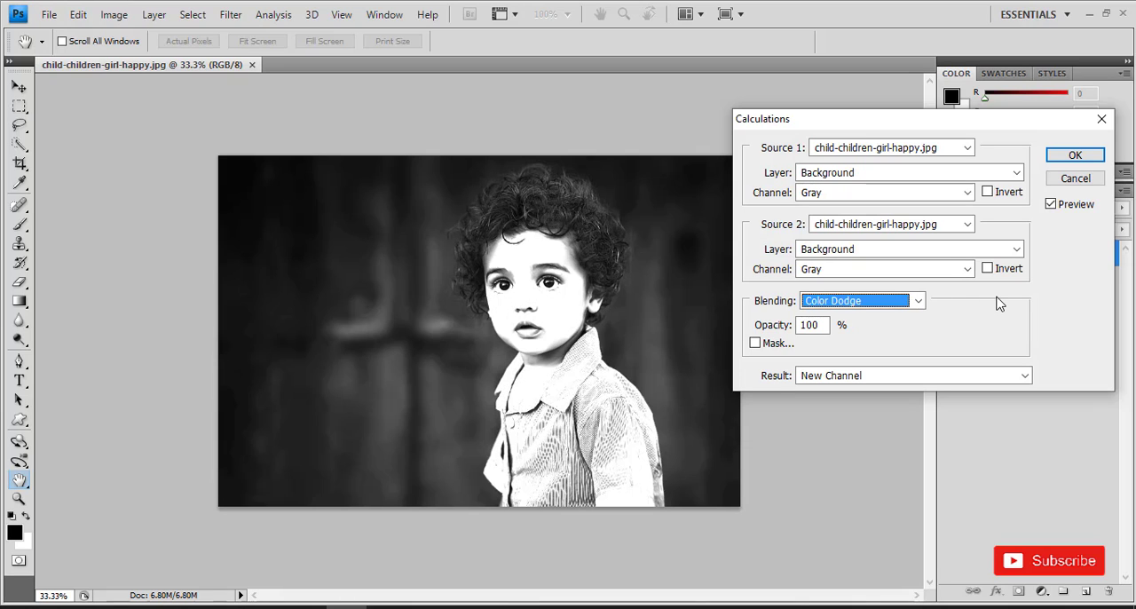
key("Down")
key("Down")
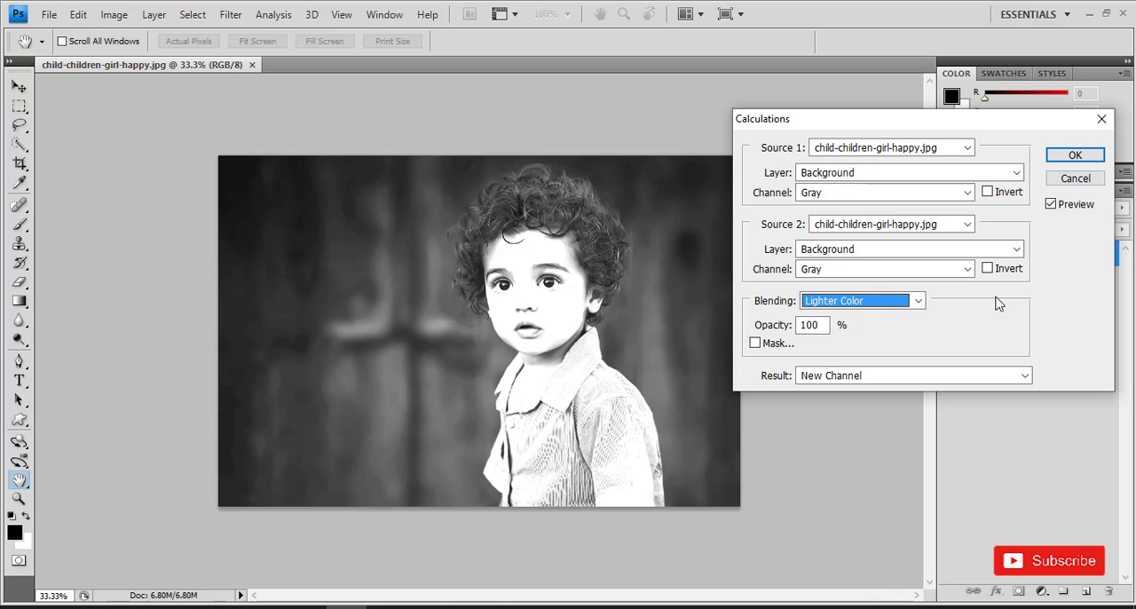
key("Down")
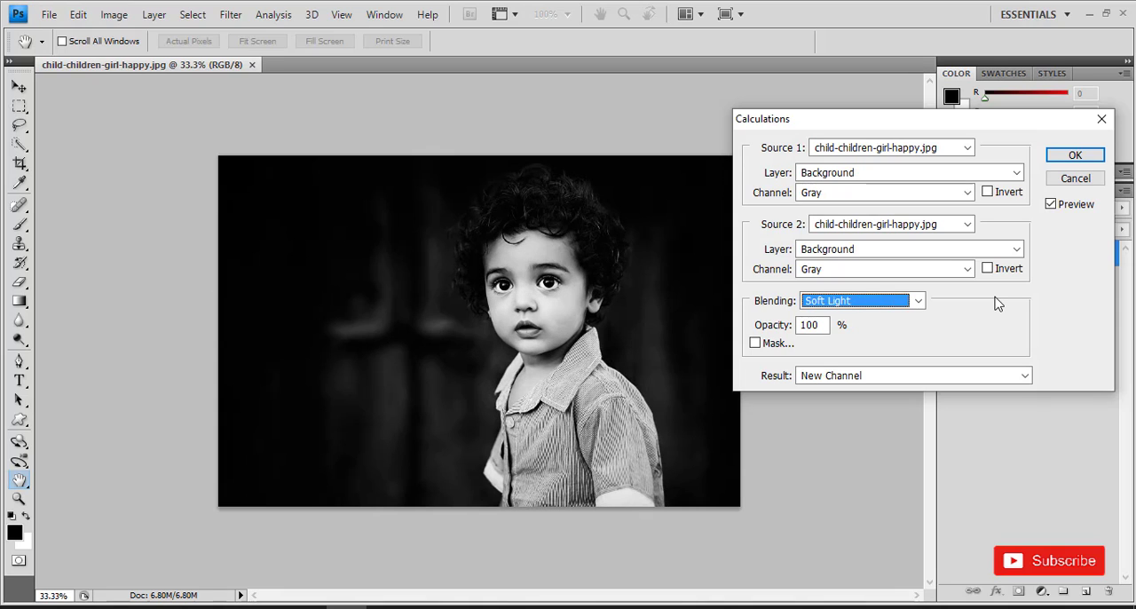
key("Down")
key("Down")
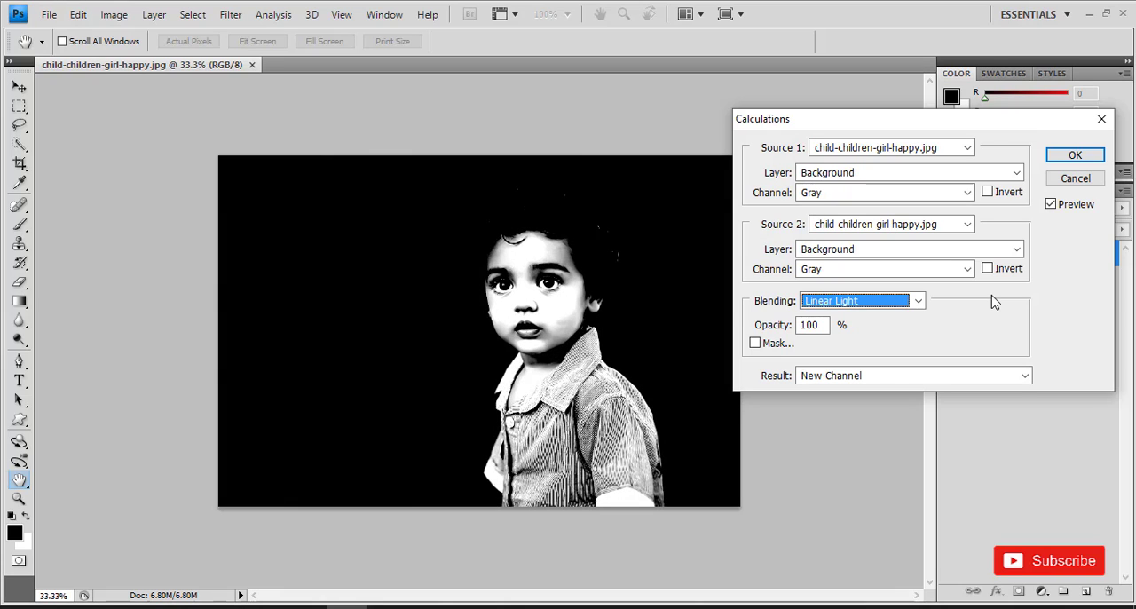
key("Down")
key("Down")
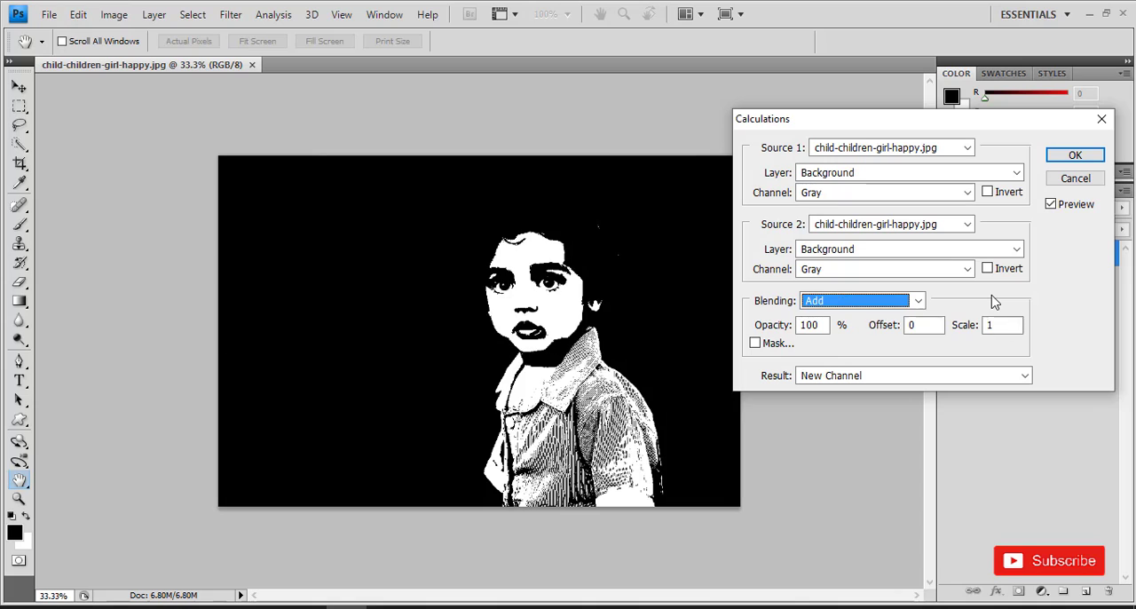
key("Down")
key("Down")
key("Down")
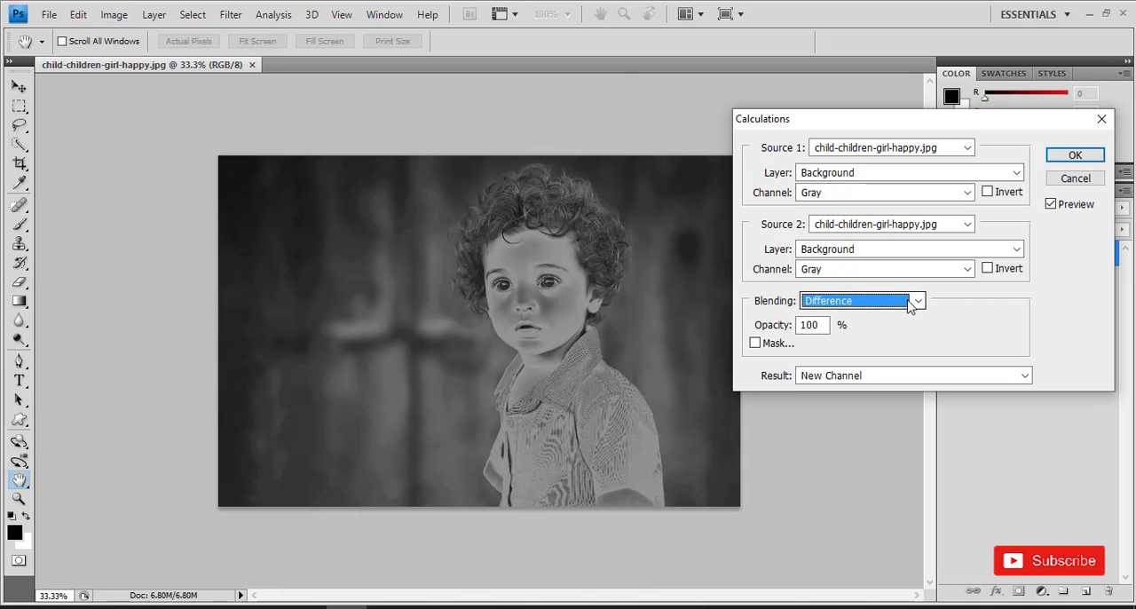
key("Up")
key("Up")
key("Up")
key("Up")
key("Up")
key("Up")
key("Up")
key("Up")
key("Up")
key("Up")
key("Up")
key("Up")
key("Up")
key("Up")
key("Up")
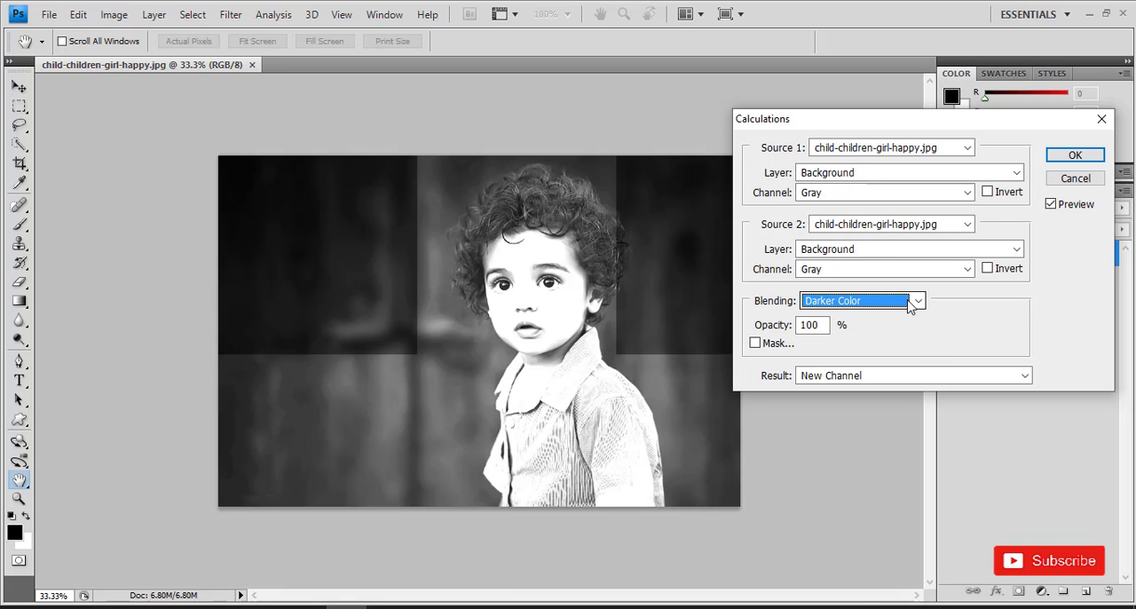
left_click(910, 302)
left_click(870, 44)
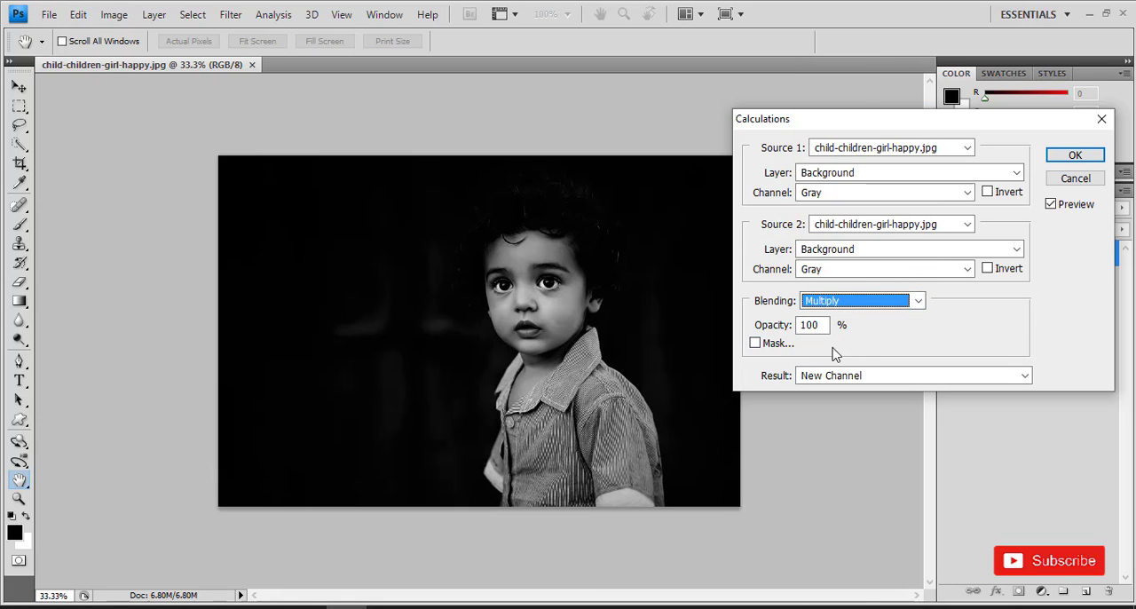
- Keep New Channel as the calculation result and apply the calculation
left_click(843, 375)
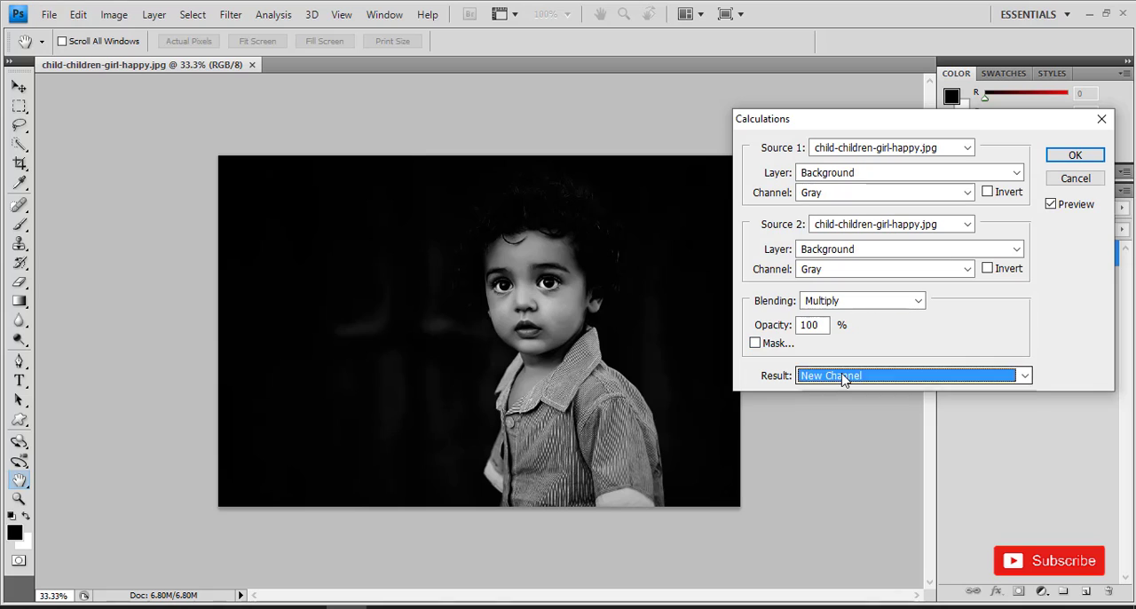
left_click(843, 376)
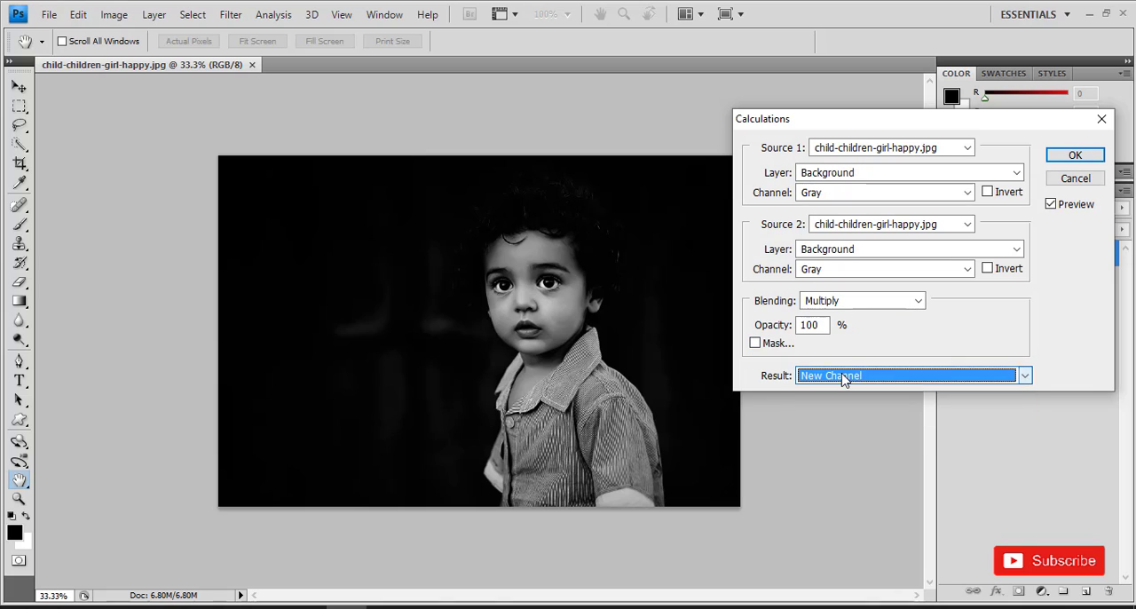
left_click(1075, 156)
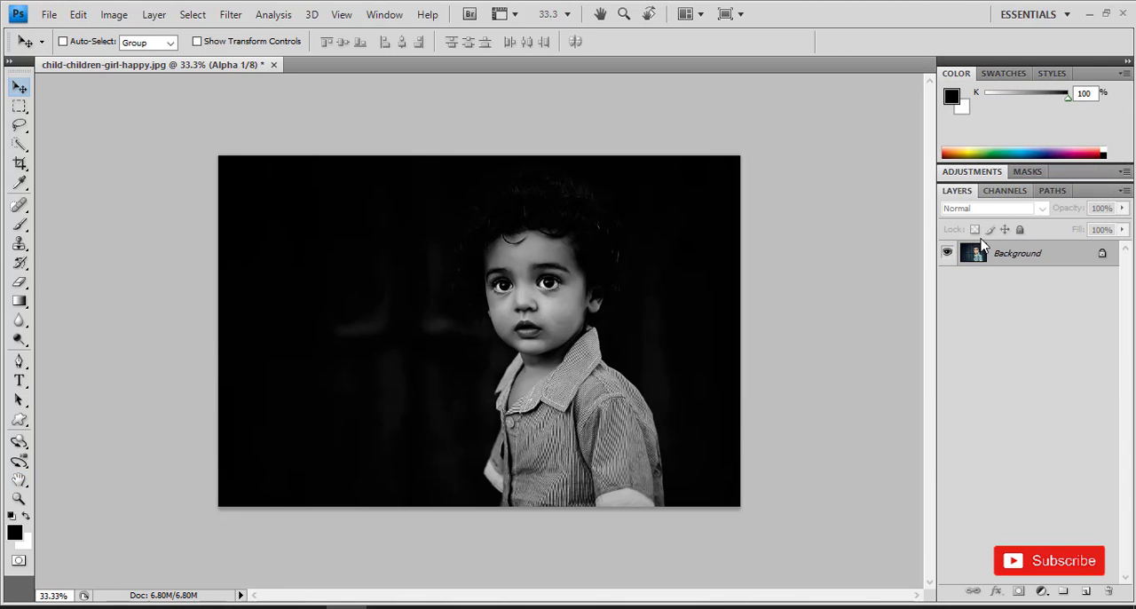
- Display the image's channels, select the whole canvas of the new alpha channel and copy it
left_click(1001, 194)
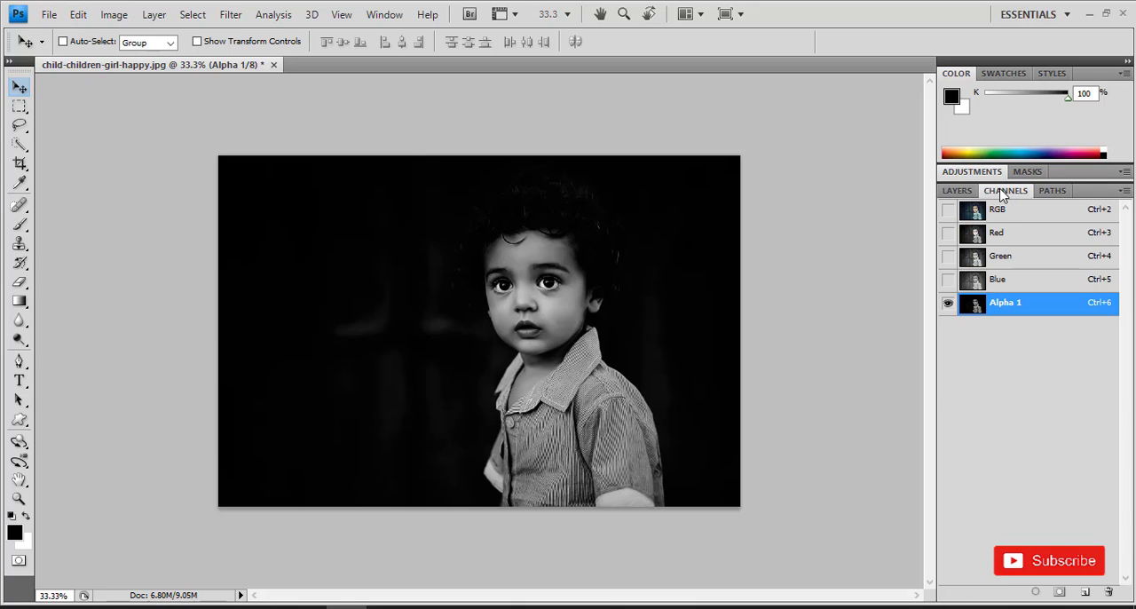
left_click(213, 14)
left_click(218, 33)
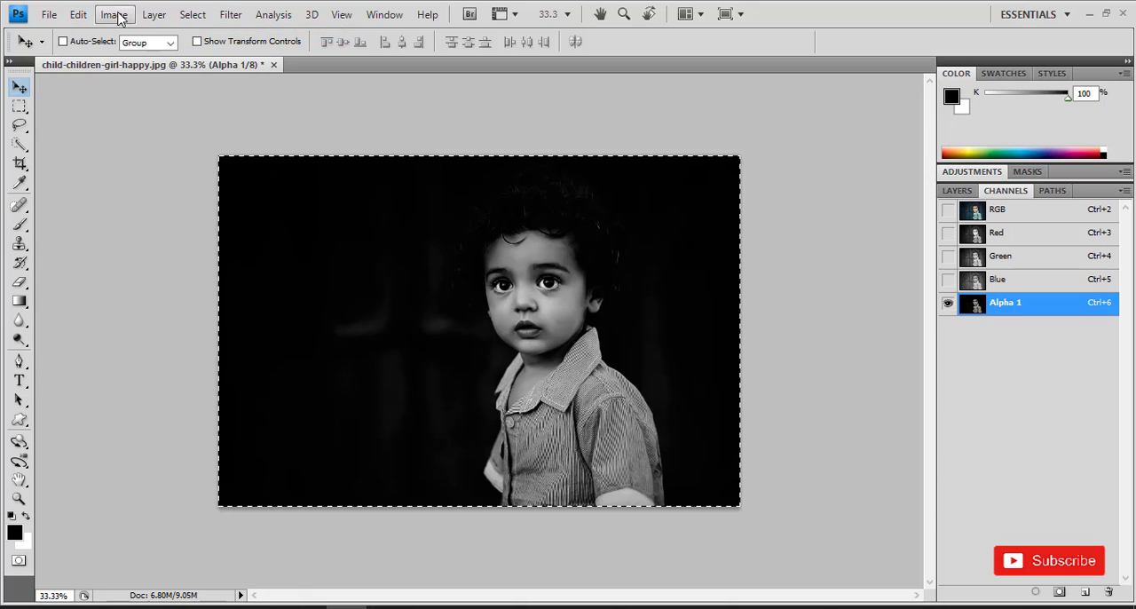
left_click(79, 16)
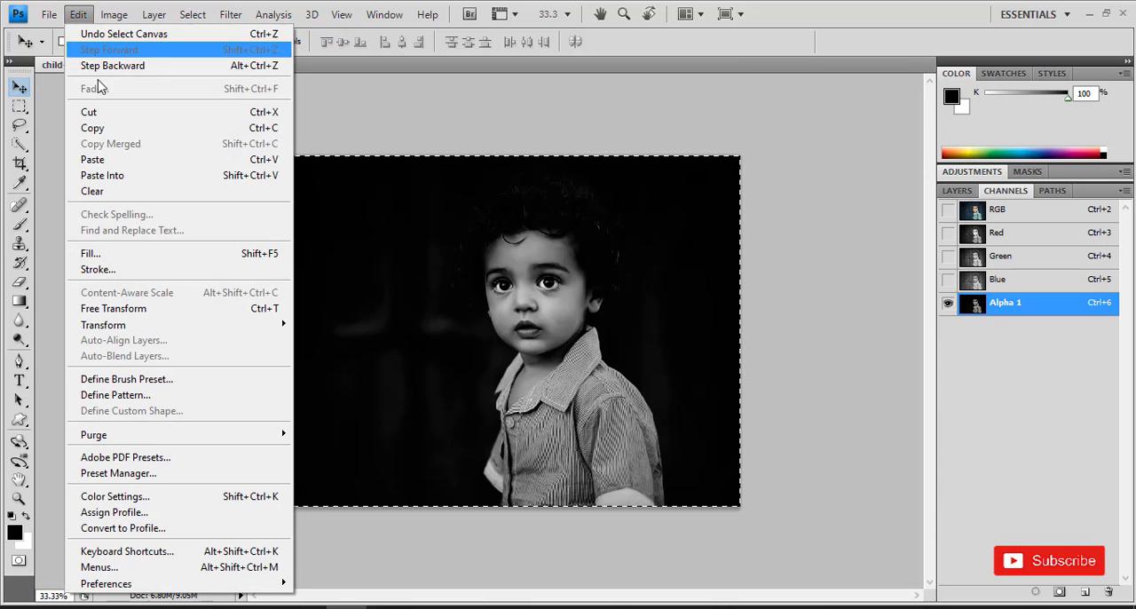
left_click(123, 133)
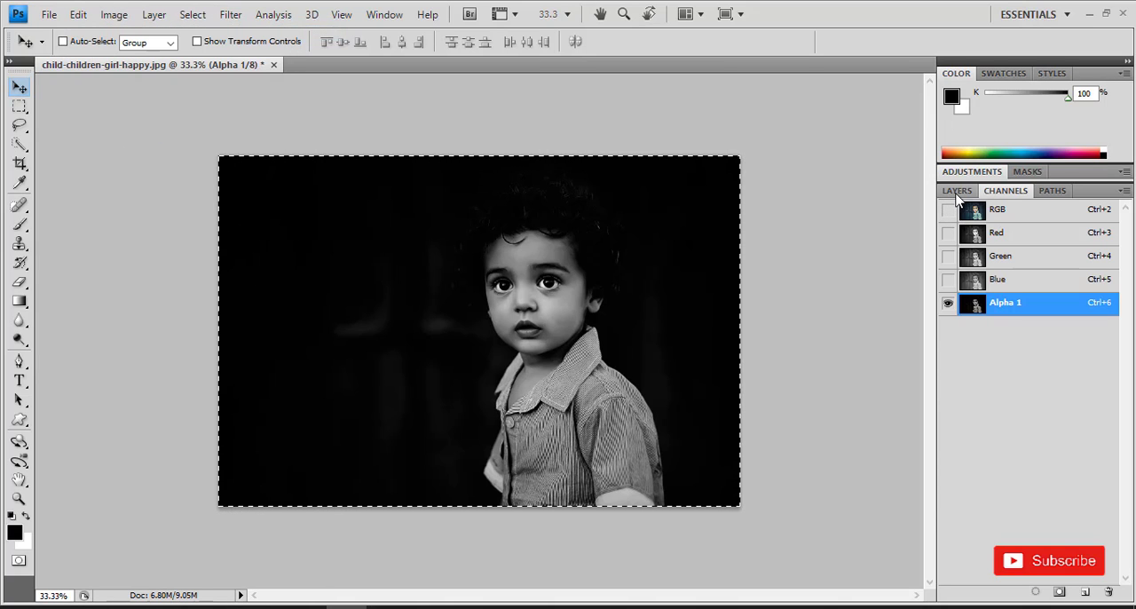
- Add a new layer above the Background and paste the copied alpha channel into it
left_click(957, 191)
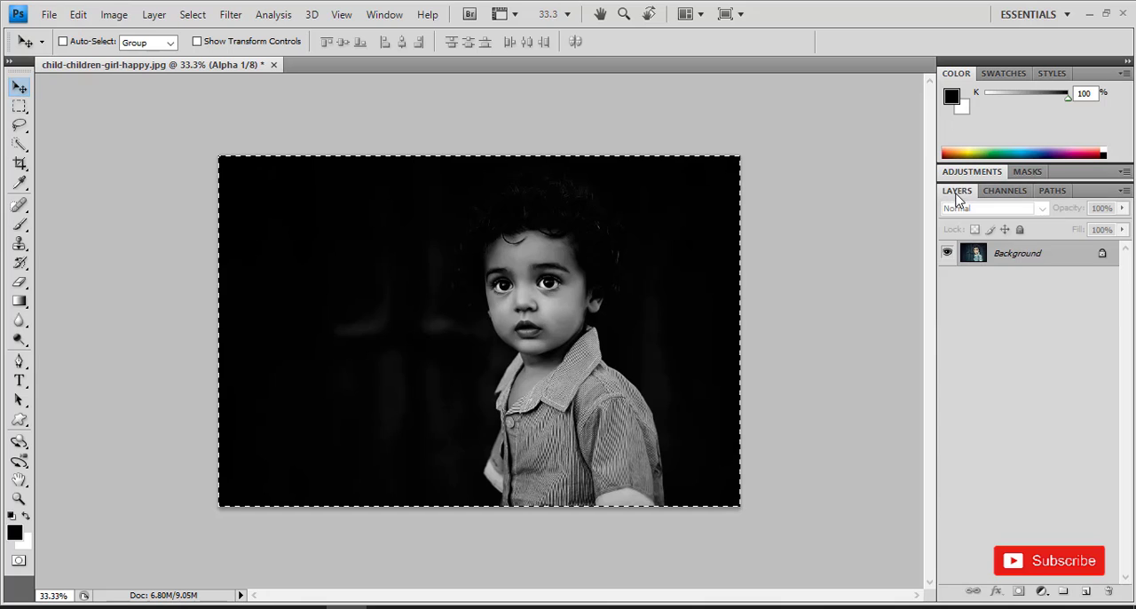
left_click(1086, 593)
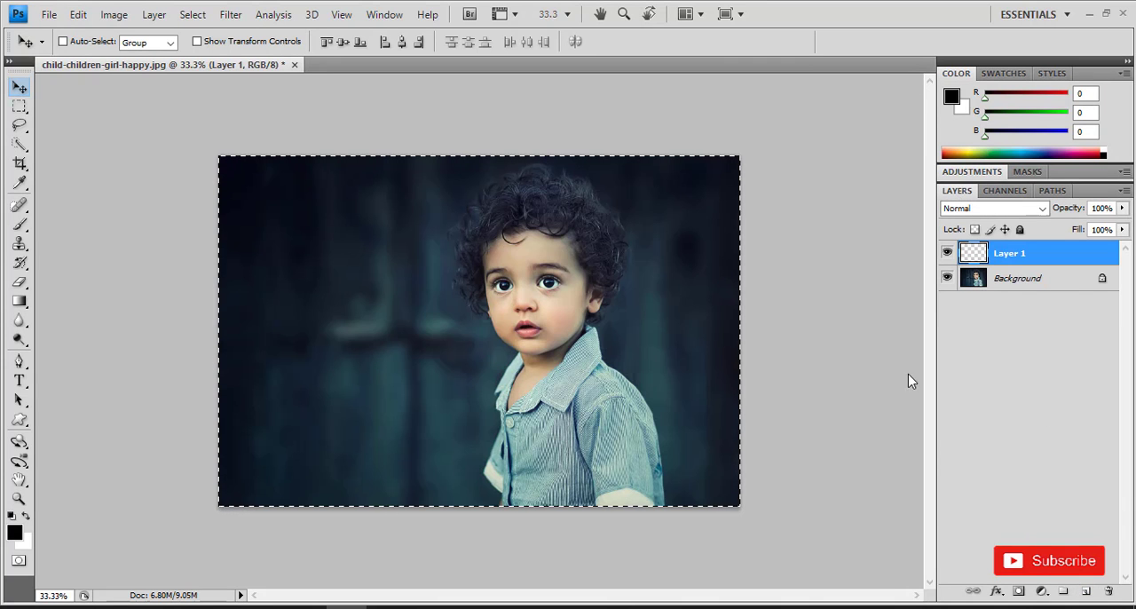
left_click(78, 14)
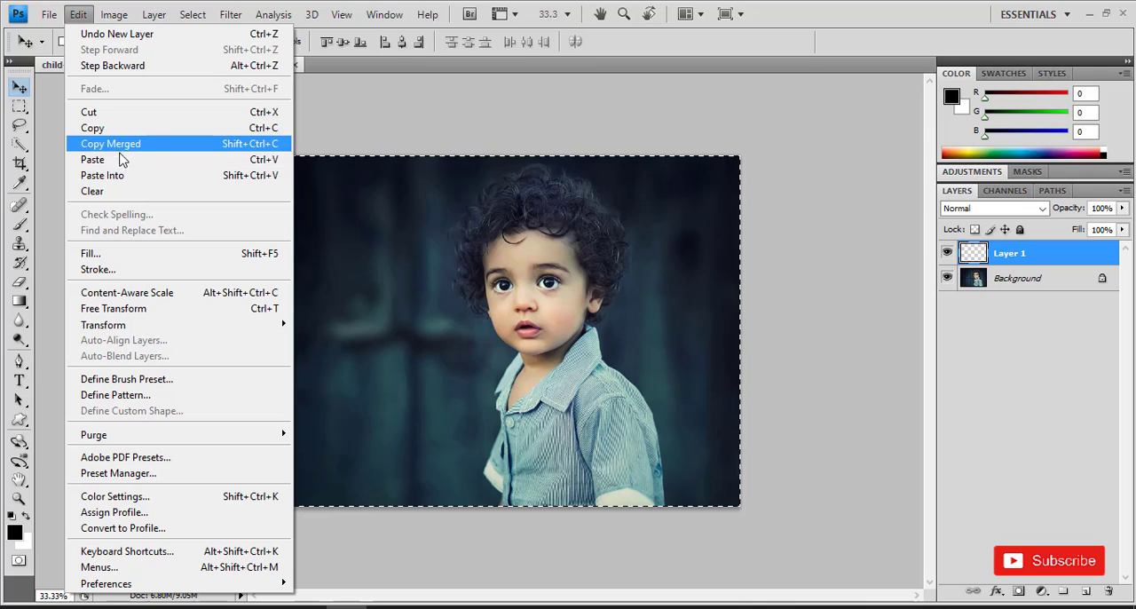
left_click(122, 159)
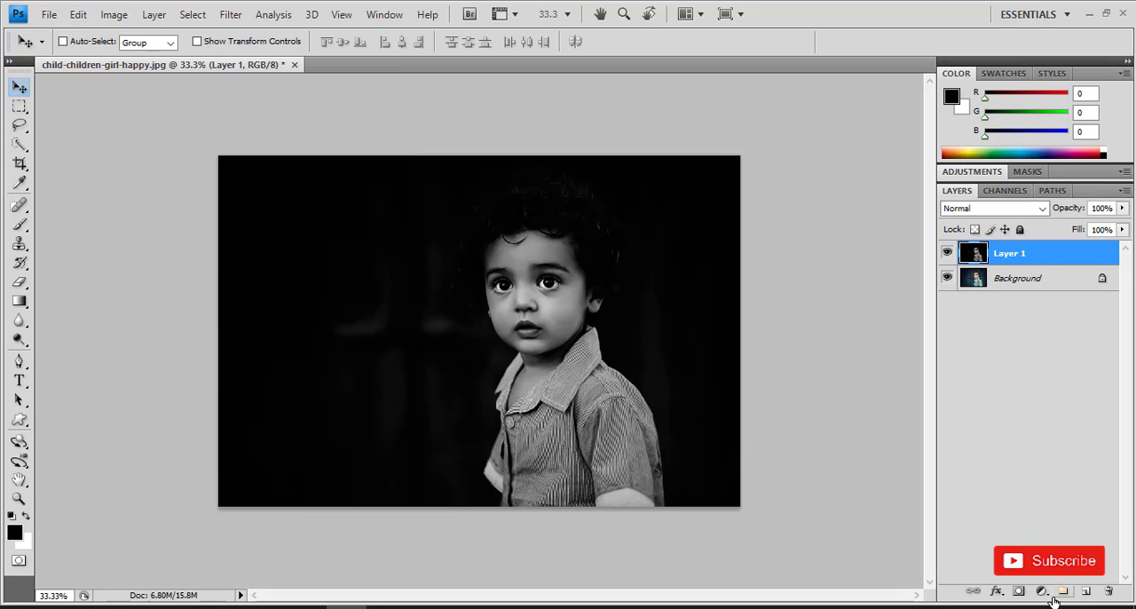
- Brighten the pasted black-and-white layer with a Brightness/Contrast adjustment, setting the brightness to 35
left_click(116, 15)
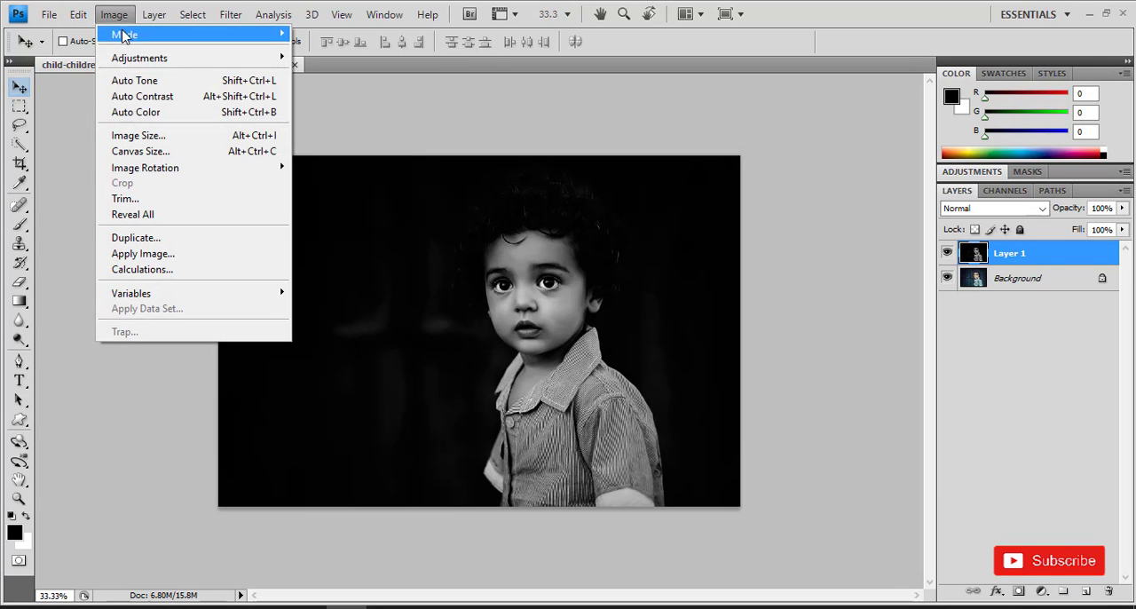
mouse_move(145, 66)
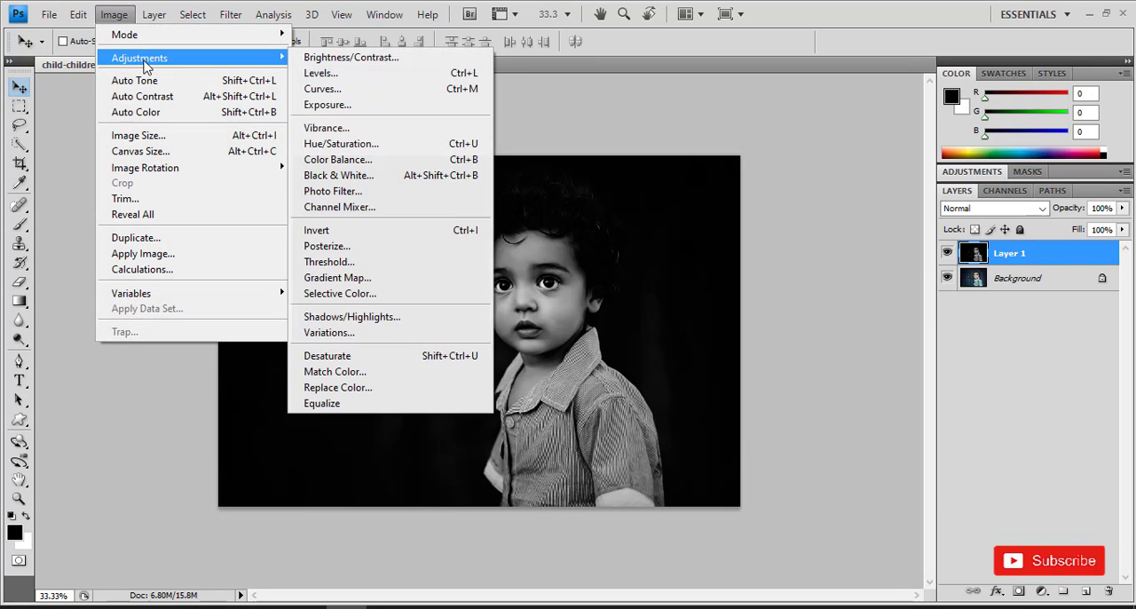
left_click(337, 60)
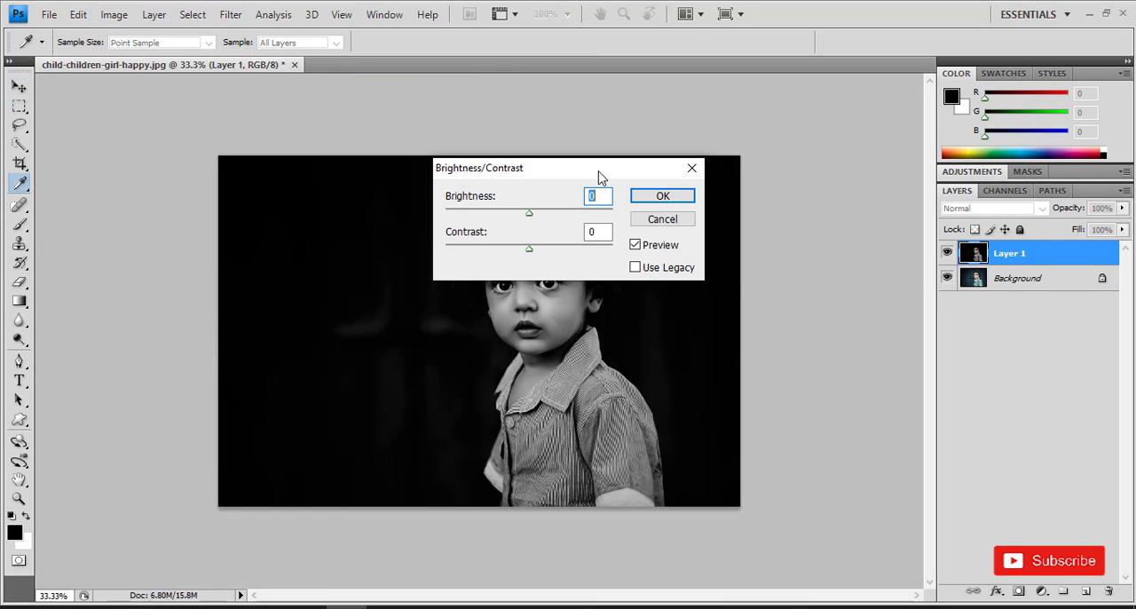
left_click_drag(599, 177, 998, 153)
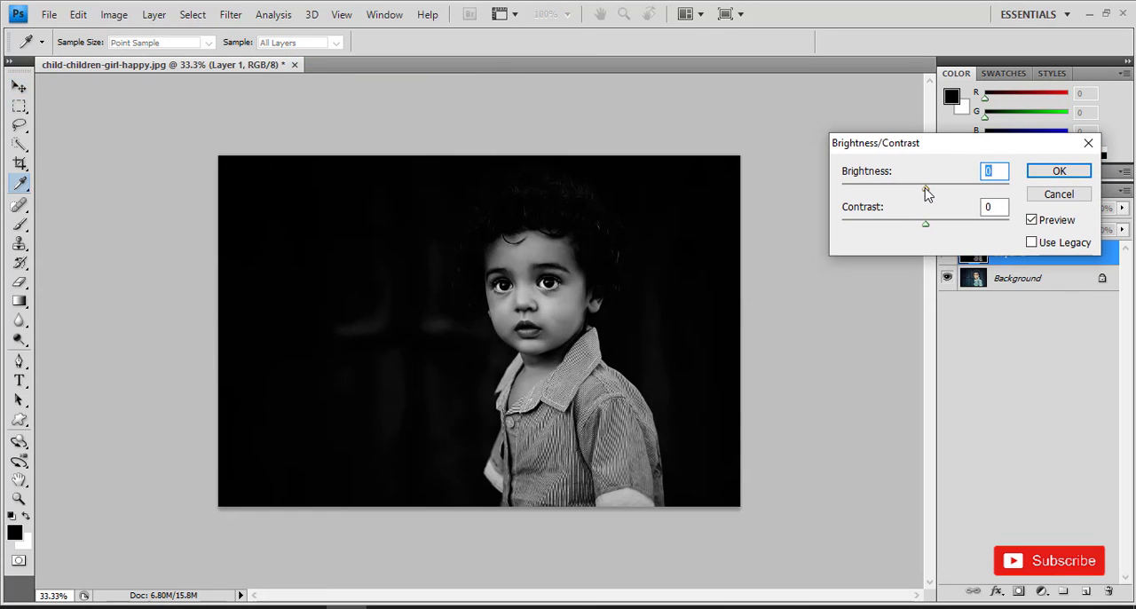
mouse_move(931, 195)
left_mouse_down()
mouse_move(1005, 195)
mouse_move(849, 191)
mouse_move(948, 200)
left_mouse_up()
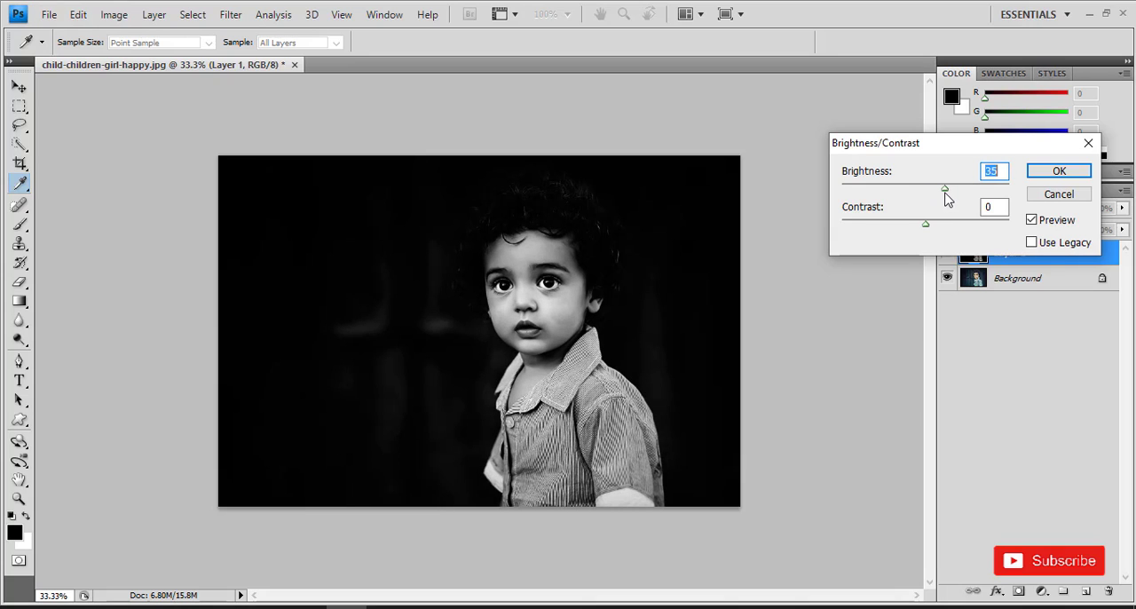
left_click(1052, 172)
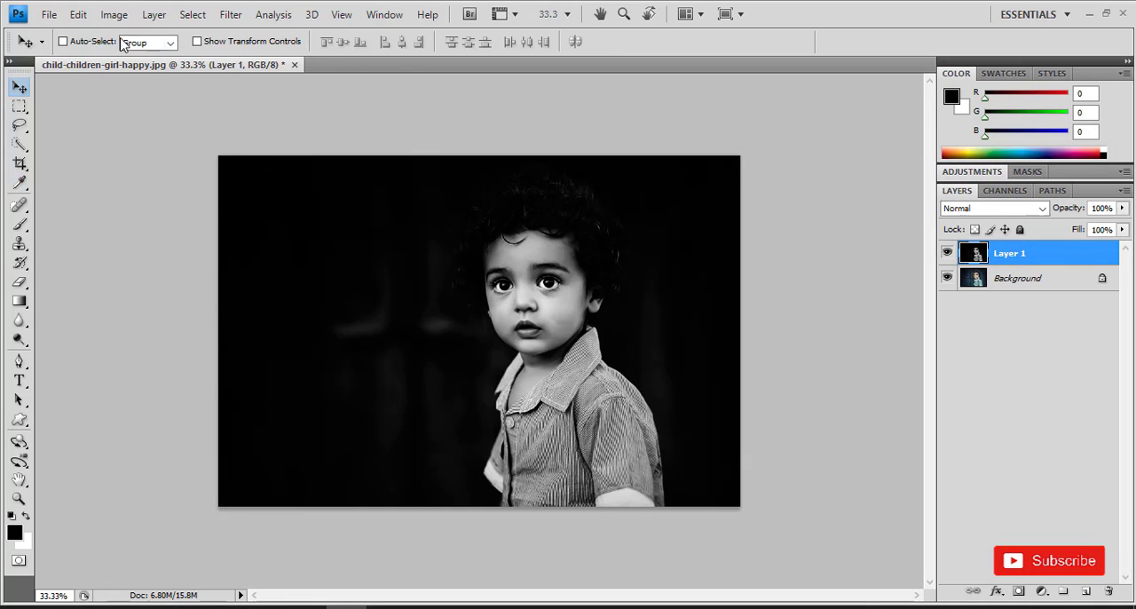
- Deepen the shadows of Layer 1 with a Levels adjustment, setting the black input level to 3
left_click(114, 14)
mouse_move(165, 59)
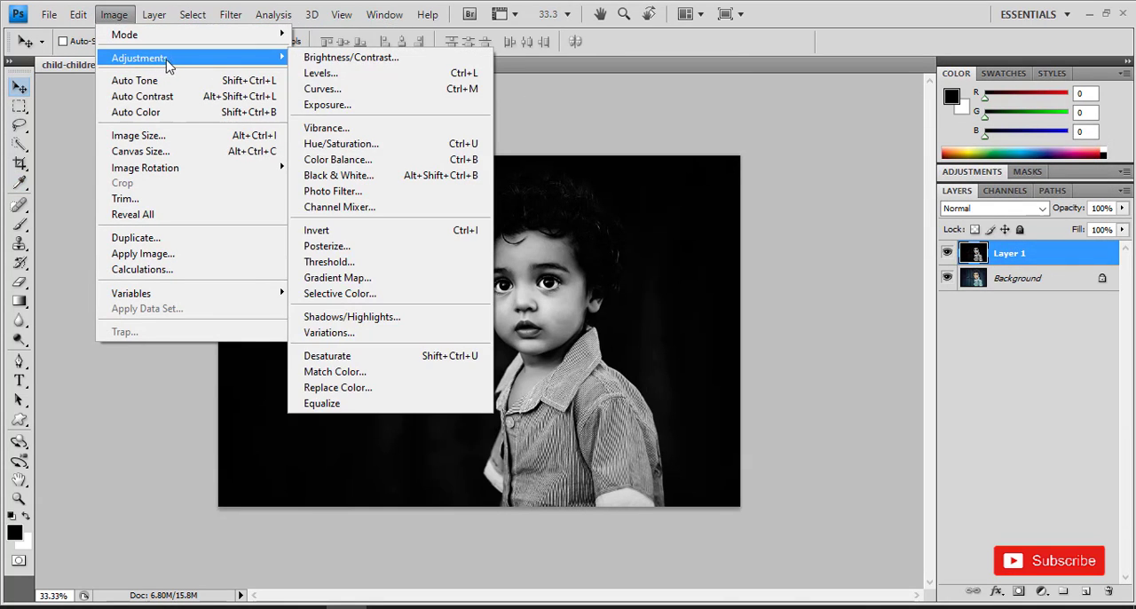
left_click(356, 75)
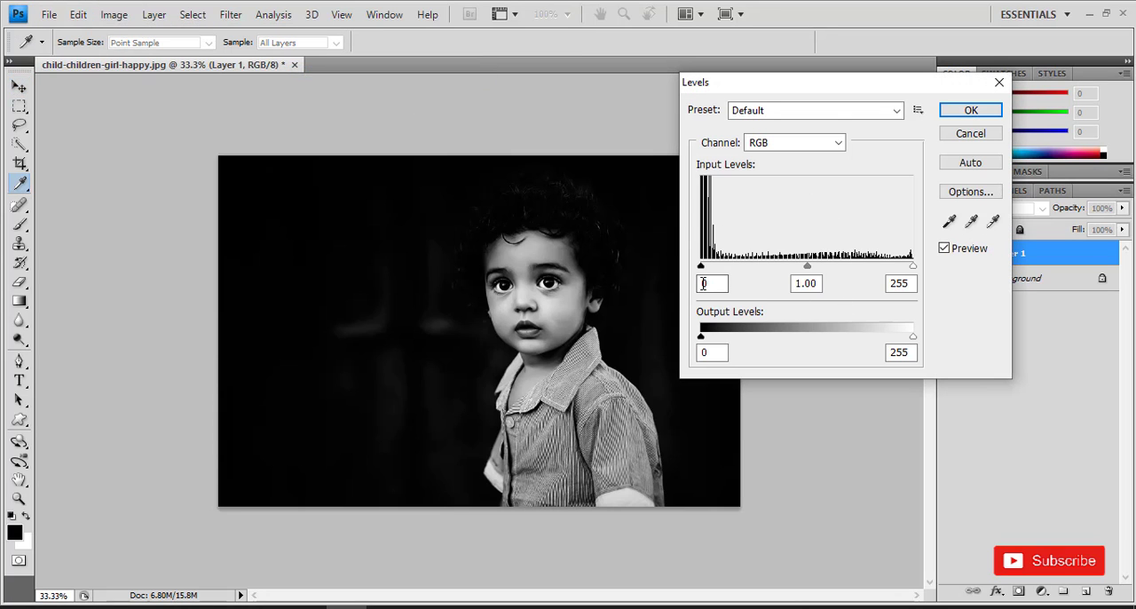
mouse_move(704, 271)
left_mouse_down()
mouse_move(837, 279)
mouse_move(729, 286)
mouse_move(654, 271)
mouse_move(693, 276)
left_mouse_up()
double_click(721, 280)
left_click(967, 113)
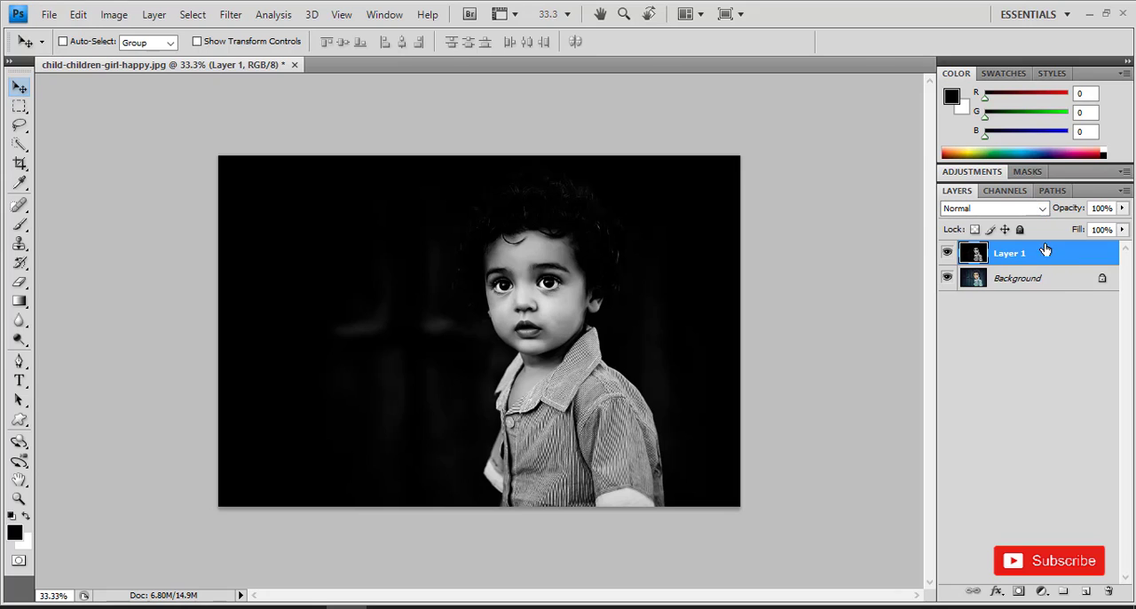
- Preview Layer 1 at a reduced opacity, restore it to 100% and deselect the layer
left_click(1122, 207)
left_click_drag(1111, 227, 1095, 228)
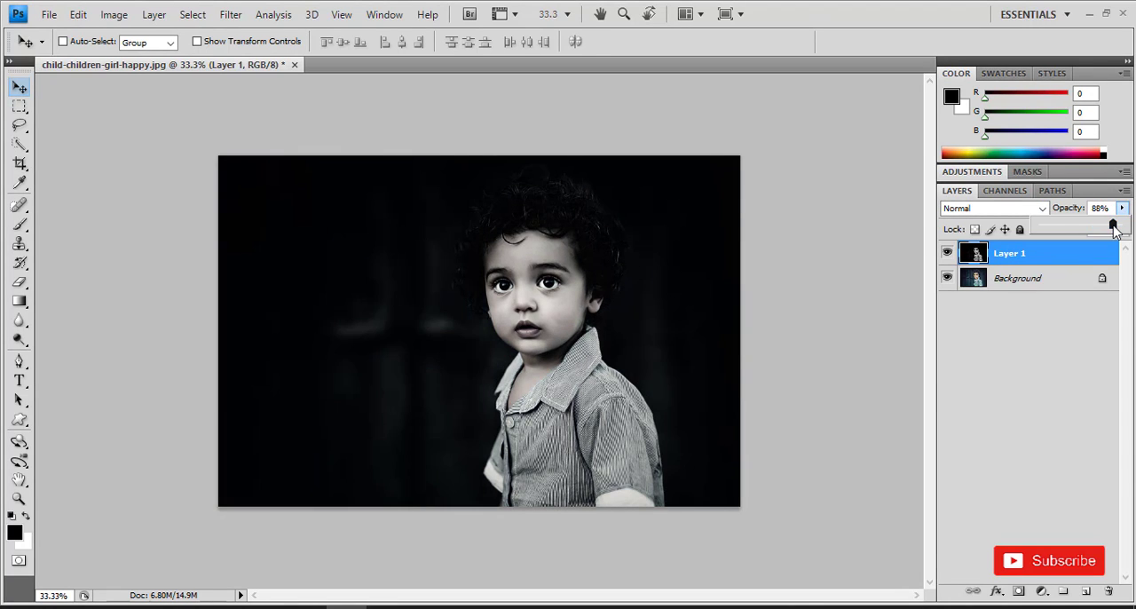
left_click(1006, 356)
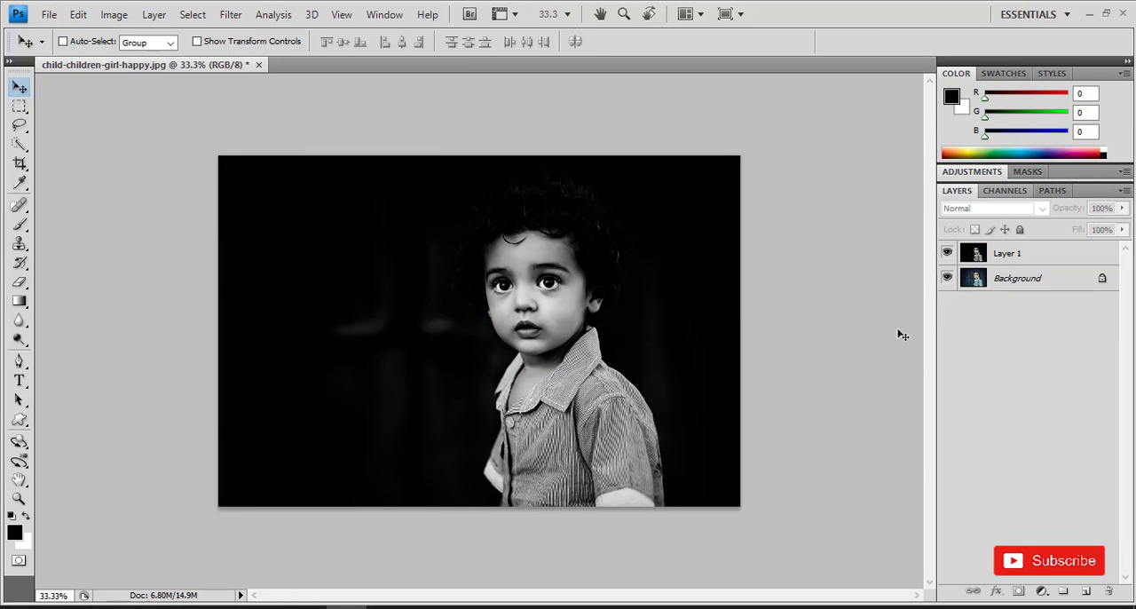